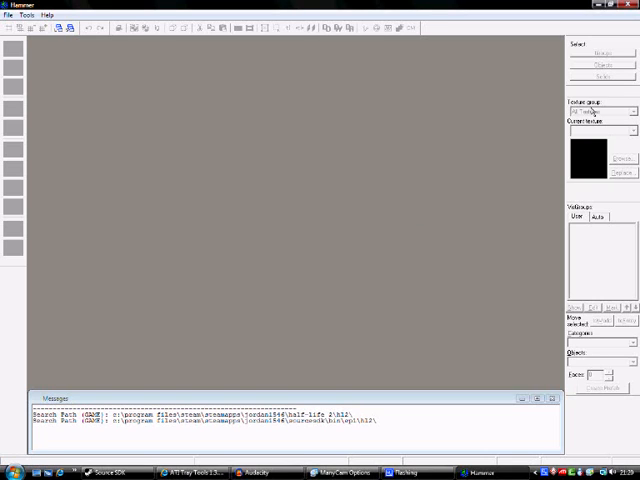
Step: Bring up Hammer's File menu to start a new map
click(8, 15)
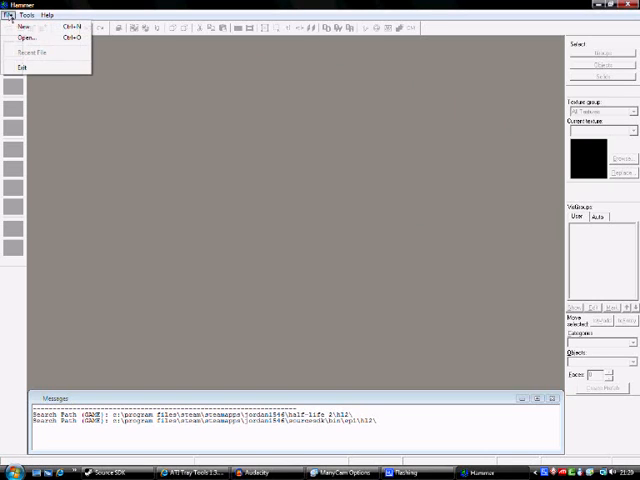
Step: Start a new map, widen the left-hand views and draw a block outline in the top view
click(22, 27)
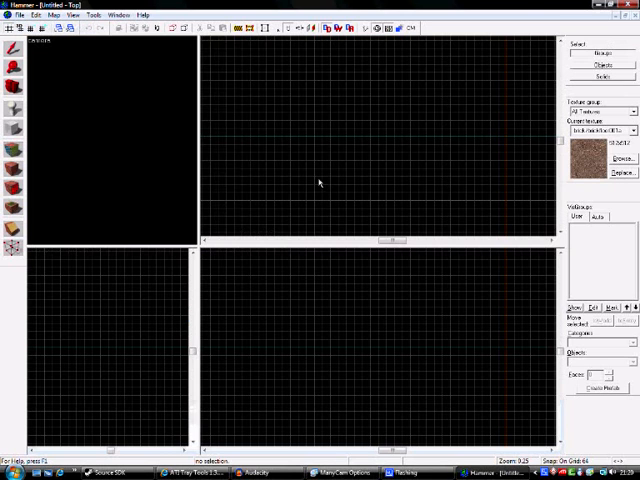
drag(200, 242, 307, 251)
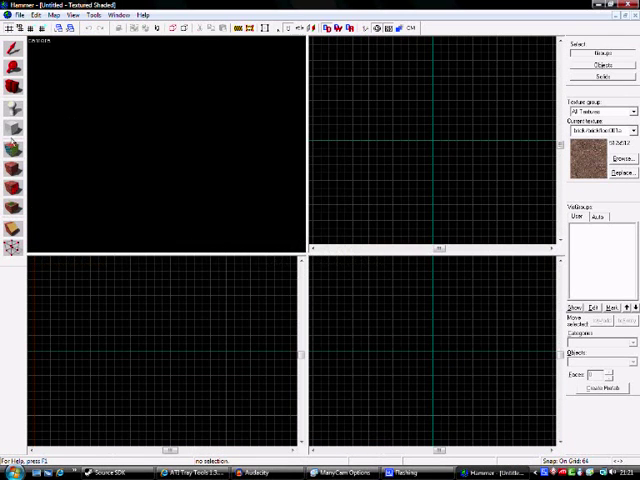
click(13, 128)
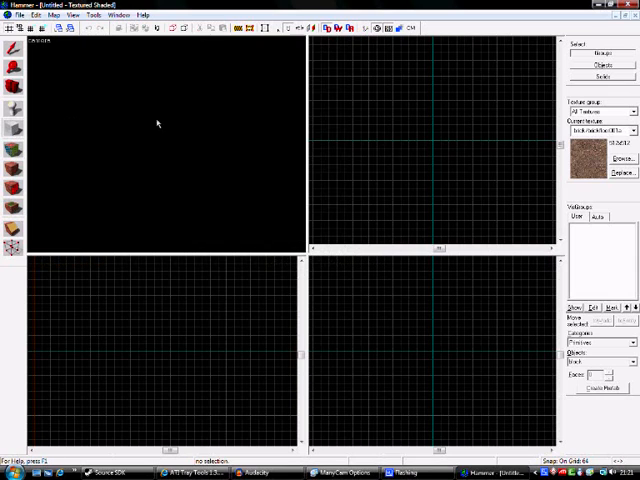
drag(367, 91, 452, 193)
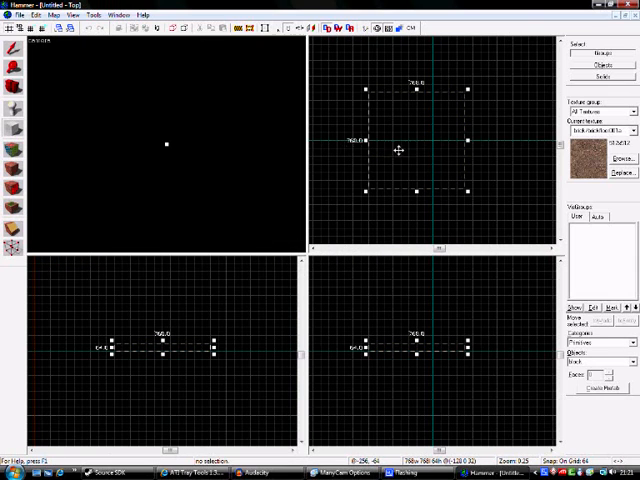
Step: Move the block and stretch it taller and wider, then close Hammer and put the launcher away
mouse_move(375, 145)
mouse_down()
mouse_move(403, 151)
mouse_move(380, 134)
mouse_move(401, 161)
mouse_move(393, 148)
mouse_move(417, 107)
mouse_move(417, 177)
mouse_move(410, 196)
mouse_move(410, 190)
mouse_move(441, 199)
mouse_move(421, 158)
mouse_up()
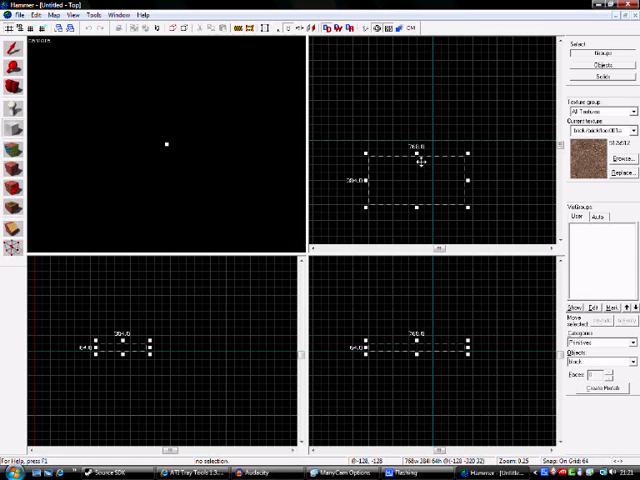
drag(470, 182, 500, 183)
drag(432, 153, 432, 113)
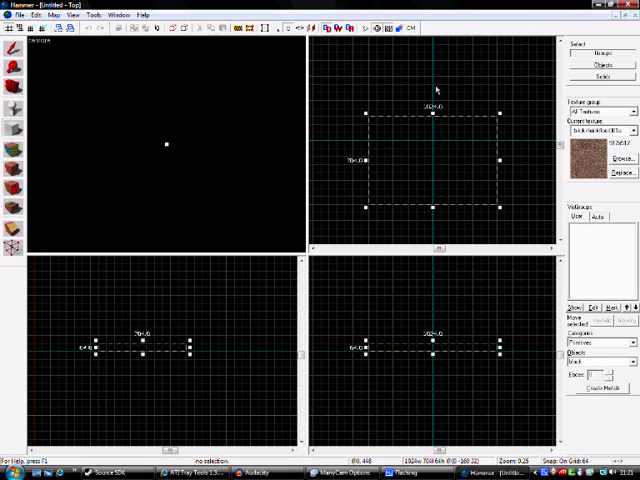
double_click(10, 10)
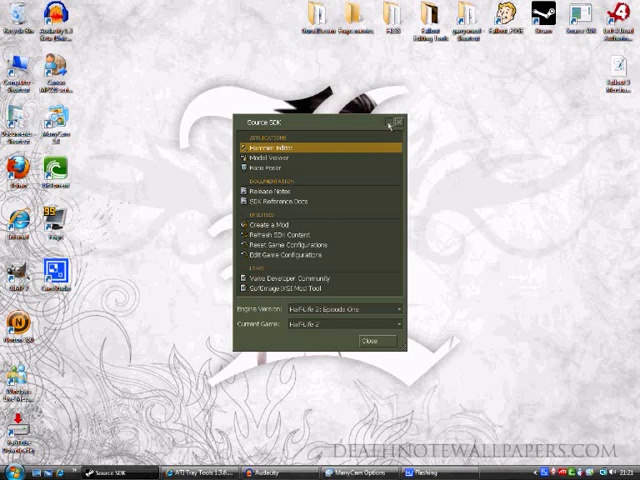
click(389, 123)
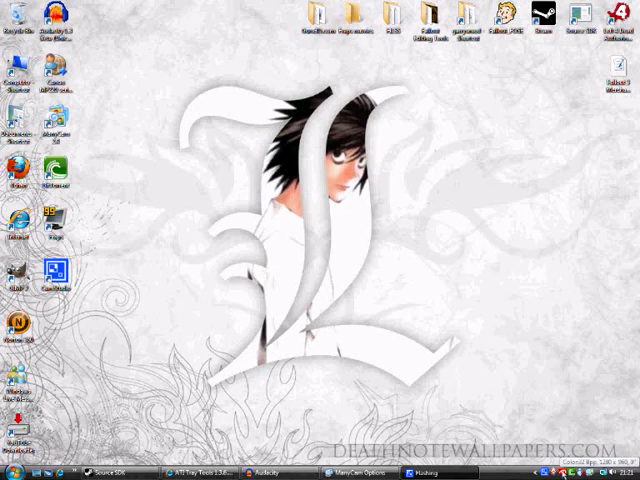
right_click(563, 474)
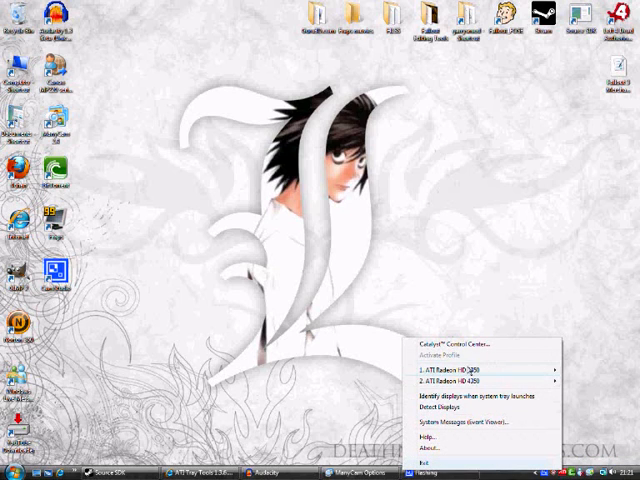
mouse_move(470, 370)
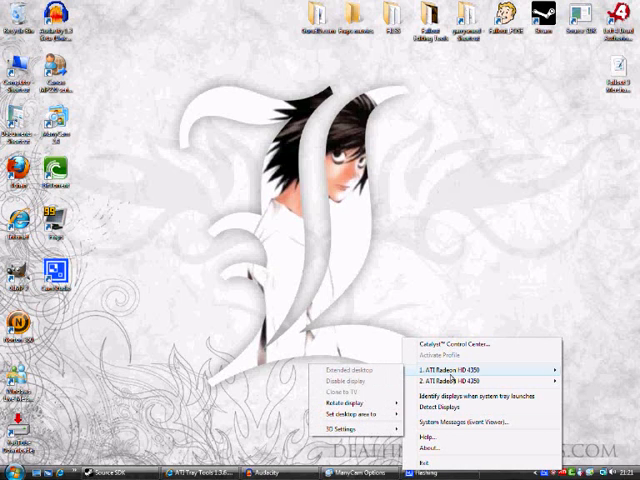
mouse_move(452, 381)
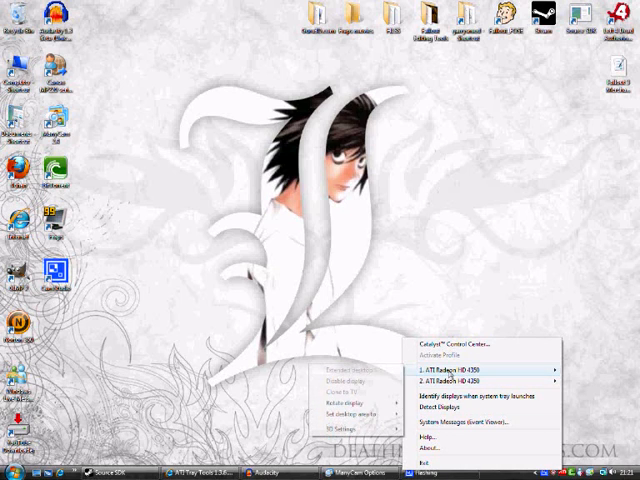
click(445, 344)
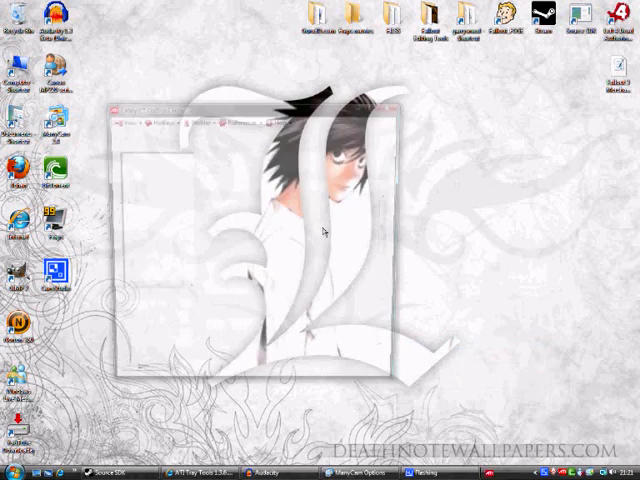
click(139, 189)
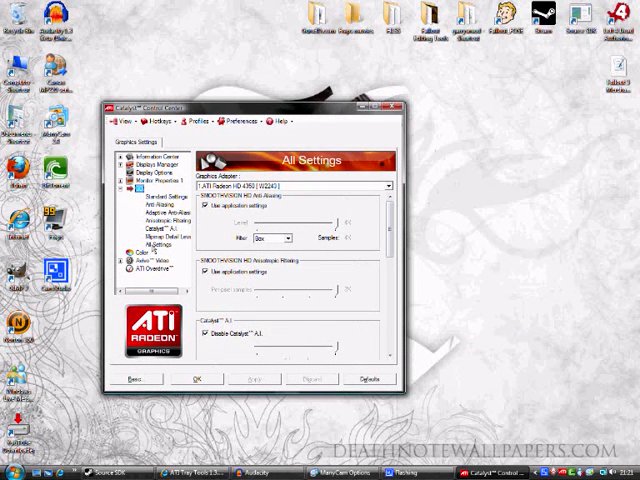
drag(210, 111, 275, 86)
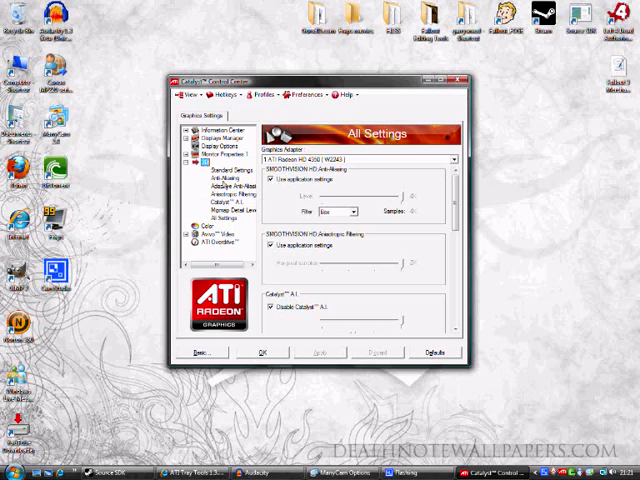
click(461, 80)
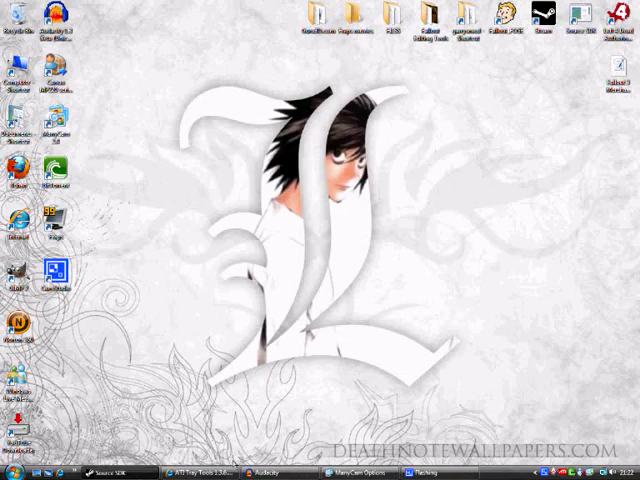
Step: Return to the ATI Tray Tools download page, select its address and minimize Internet Explorer
click(203, 472)
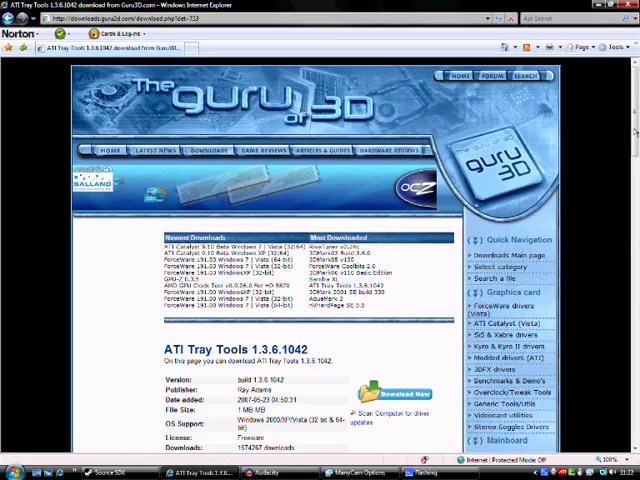
scroll(634, 130, down, 5)
scroll(634, 130, down, 4)
scroll(634, 130, down, 6)
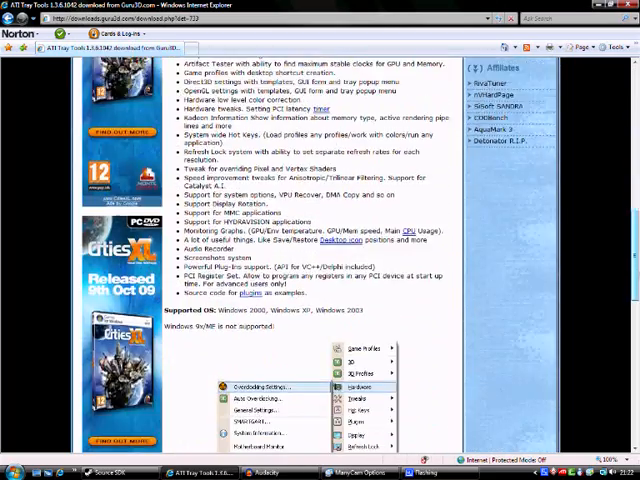
scroll(238, 298, up, 3)
scroll(238, 298, down, 5)
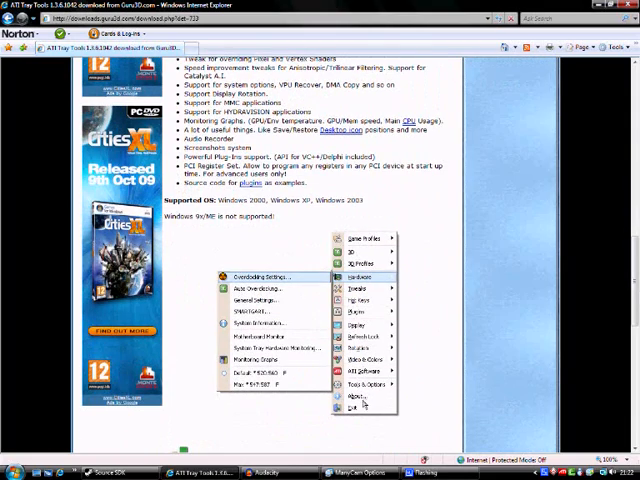
scroll(120, 125, up, 5)
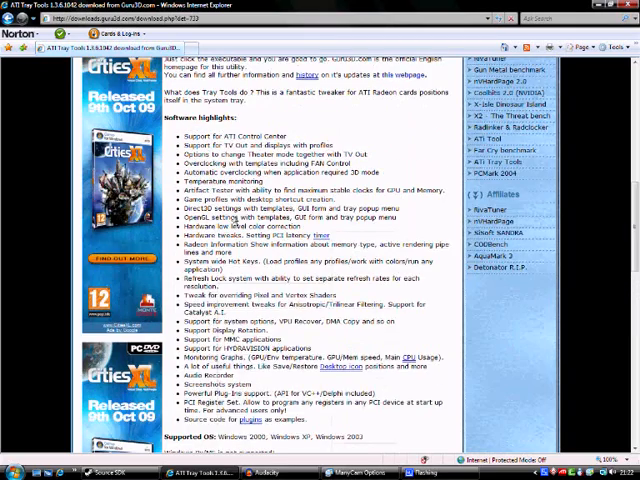
scroll(130, 120, up, 2)
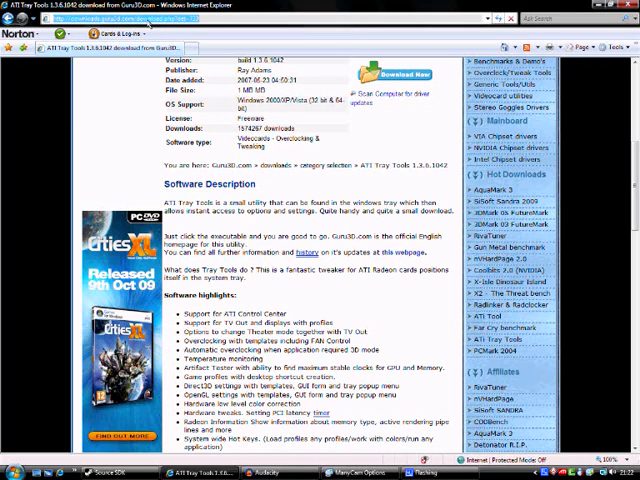
click(111, 20)
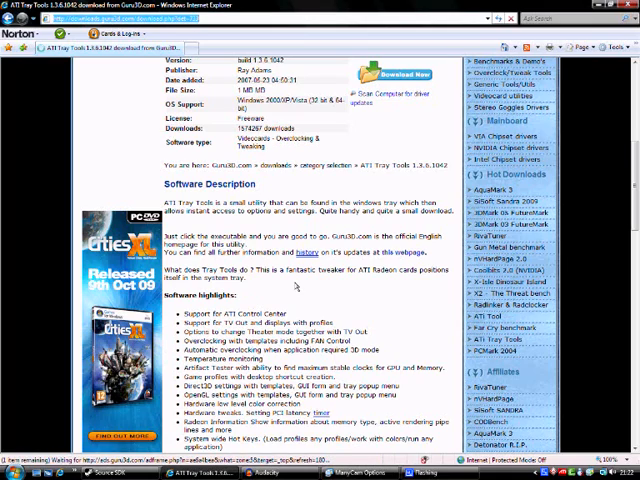
scroll(296, 287, down, 5)
scroll(290, 320, down, 3)
scroll(273, 355, down, 5)
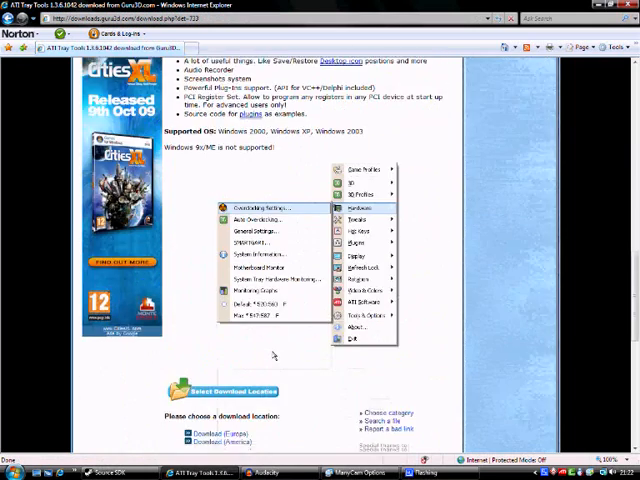
scroll(273, 355, down, 4)
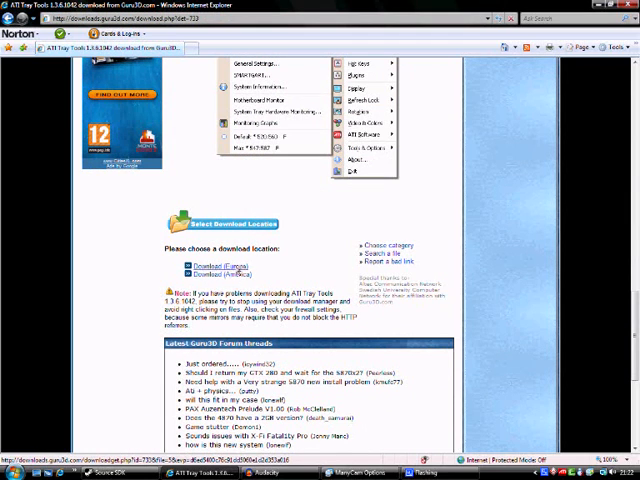
click(590, 6)
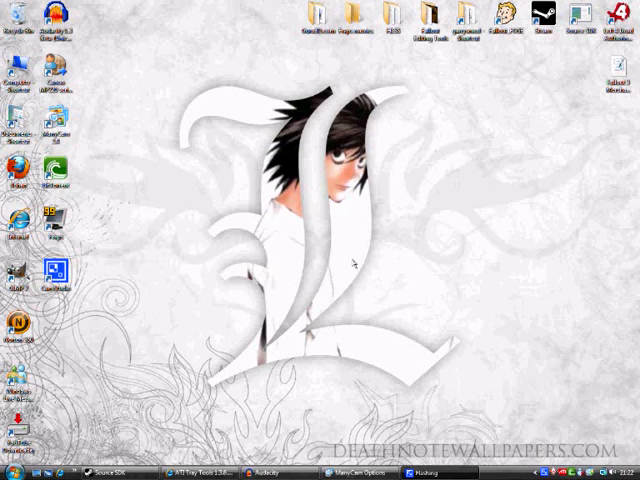
Step: Enable Alternate pixel centers in the ATI Tray Tools 3D additional options
right_click(554, 472)
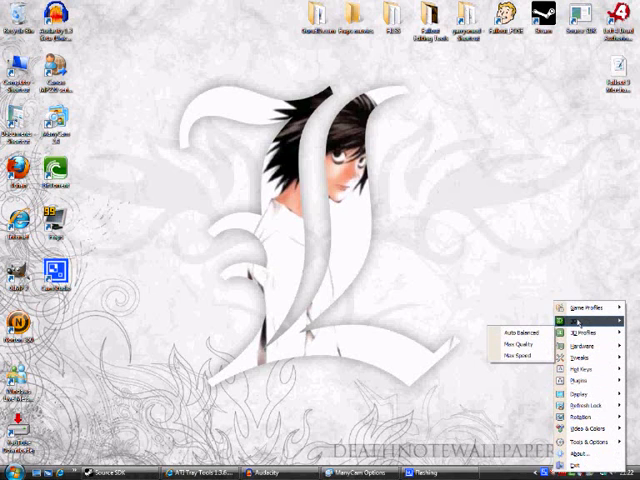
mouse_move(588, 320)
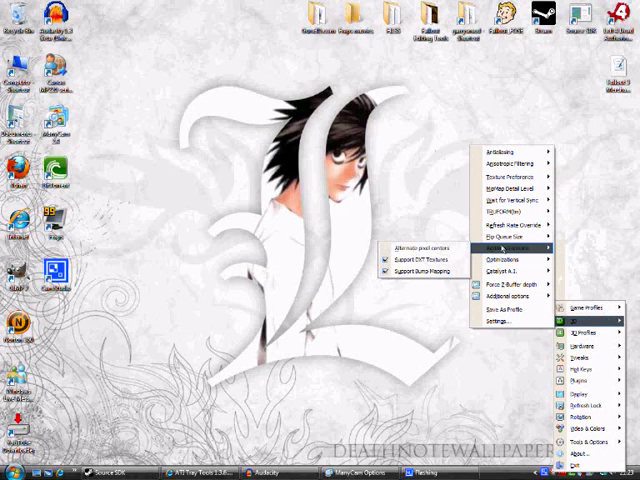
mouse_move(510, 248)
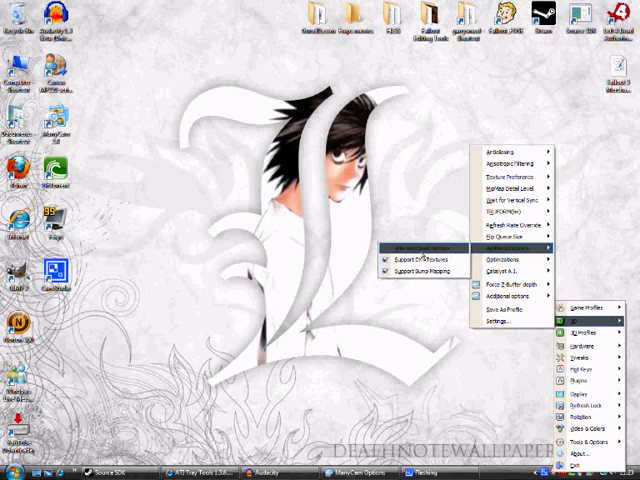
click(420, 249)
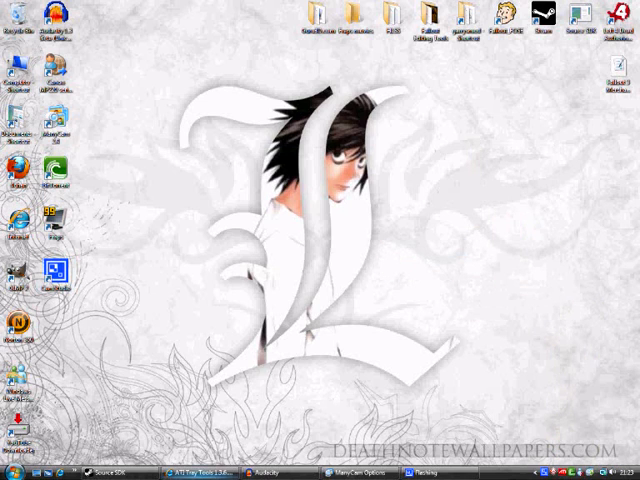
Step: Restore the Source SDK window and start a new untitled map in Hammer
click(110, 472)
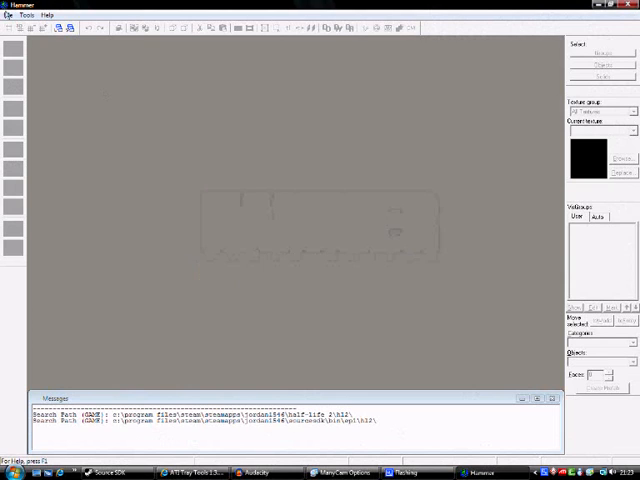
click(8, 15)
click(22, 26)
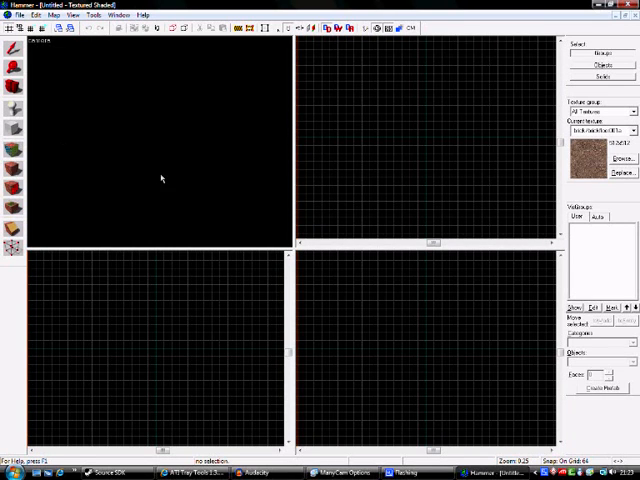
Step: Draw a block outline in the Top view and drag its handles down to 64 by 64 by 64 units
click(12, 67)
drag(337, 81, 453, 196)
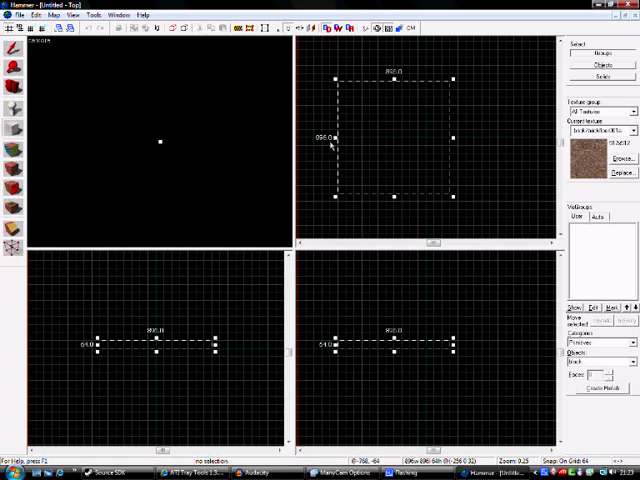
drag(403, 149, 411, 157)
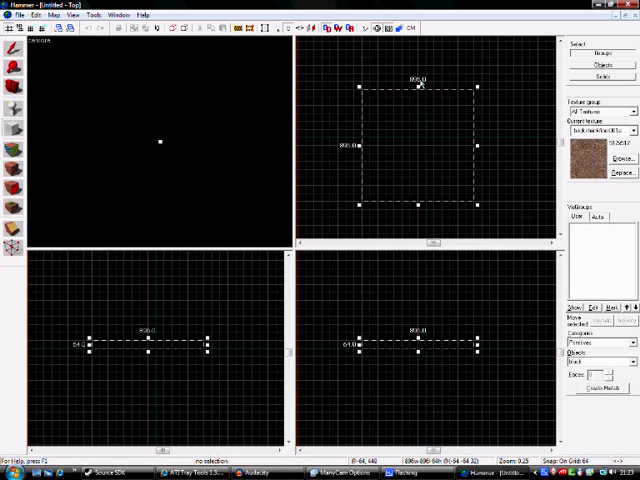
drag(418, 88, 409, 190)
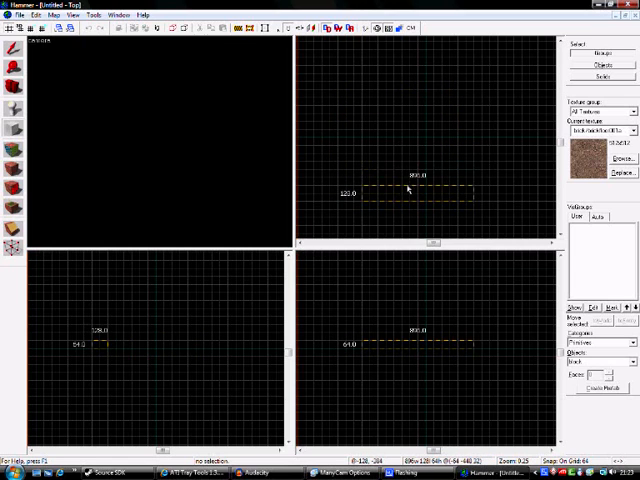
scroll(354, 210, up, 1)
scroll(369, 190, up, 2)
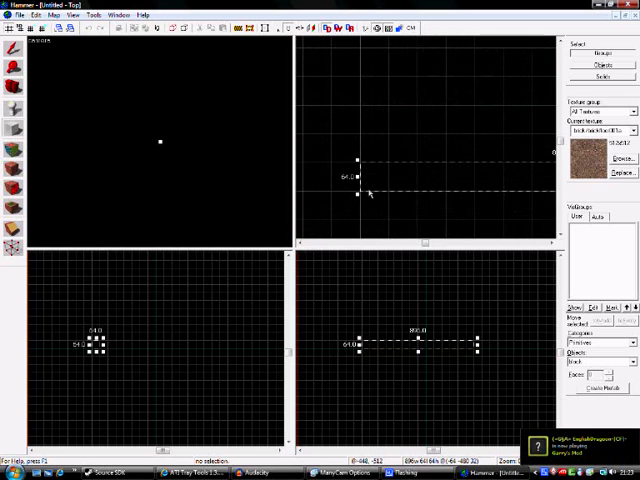
scroll(345, 172, down, 1)
scroll(439, 179, down, 4)
scroll(341, 179, down, 1)
scroll(401, 179, up, 2)
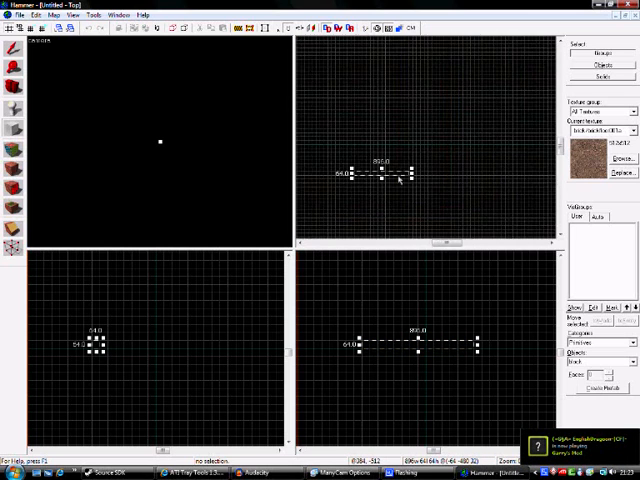
scroll(412, 180, up, 3)
drag(493, 168, 352, 170)
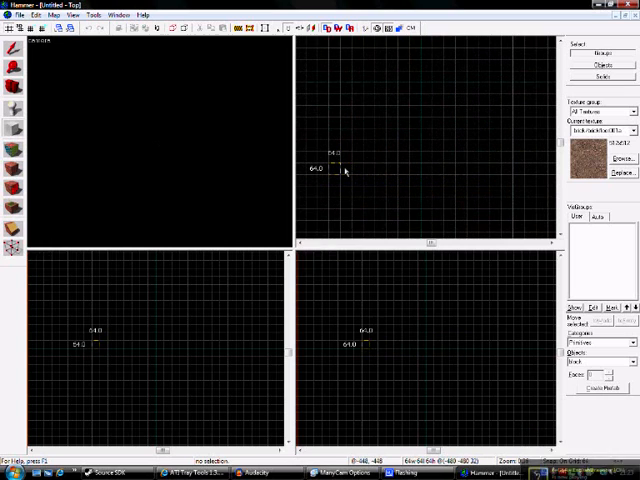
scroll(355, 172, down, 1)
scroll(405, 175, up, 1)
scroll(390, 180, up, 1)
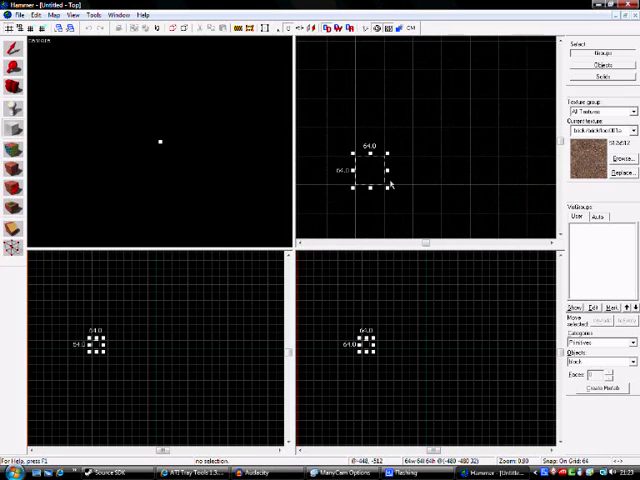
scroll(390, 168, up, 1)
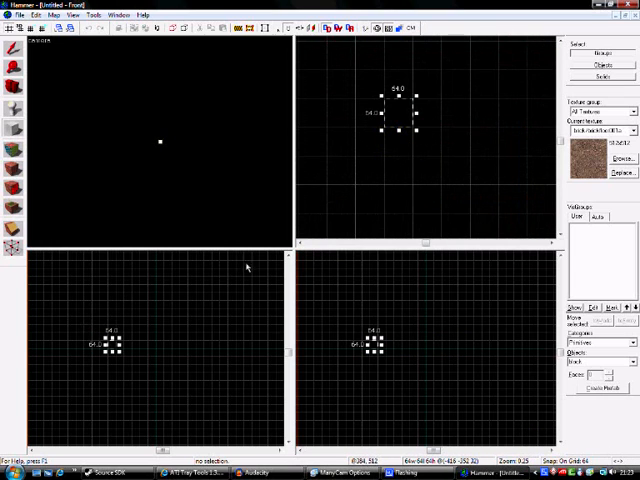
scroll(336, 197, down, 3)
Step: Create the solid cube from the outline and orbit the 3D camera to view it
key(Return)
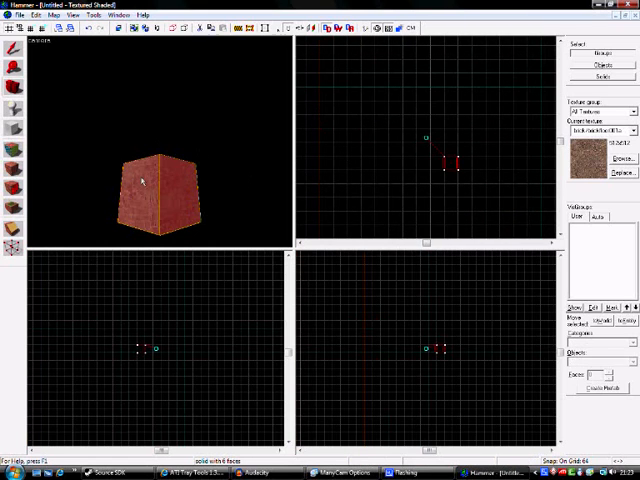
drag(142, 181, 160, 146)
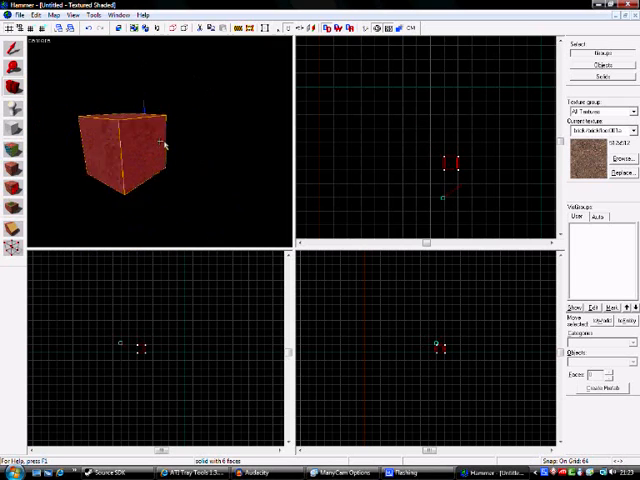
key(Left)
key(Down)
key(Down)
key(Down)
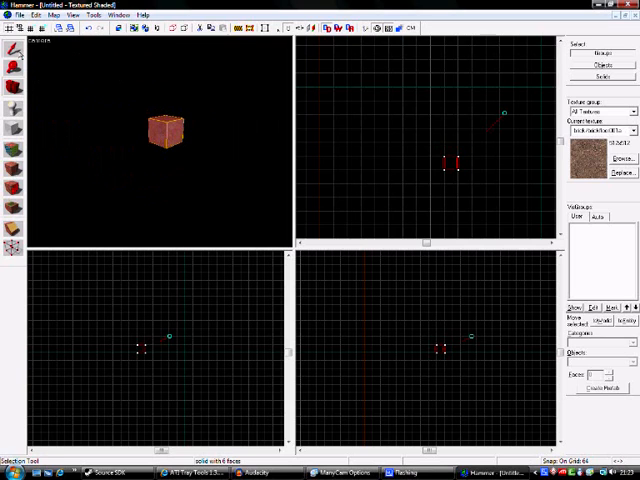
Step: Select the cube with the Selection tool and delete it, leaving the map empty
click(13, 47)
click(162, 135)
key(Delete)
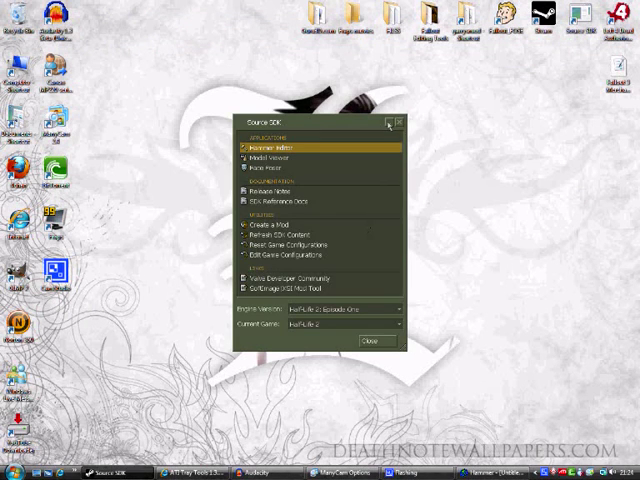
Step: Minimize the Hammer window so only the desktop shows
click(389, 123)
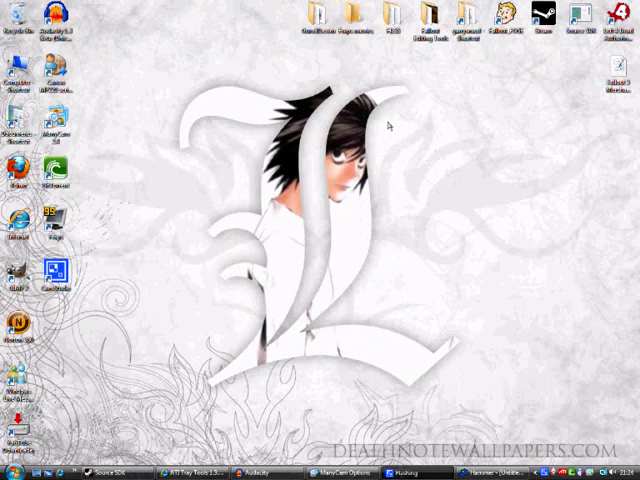